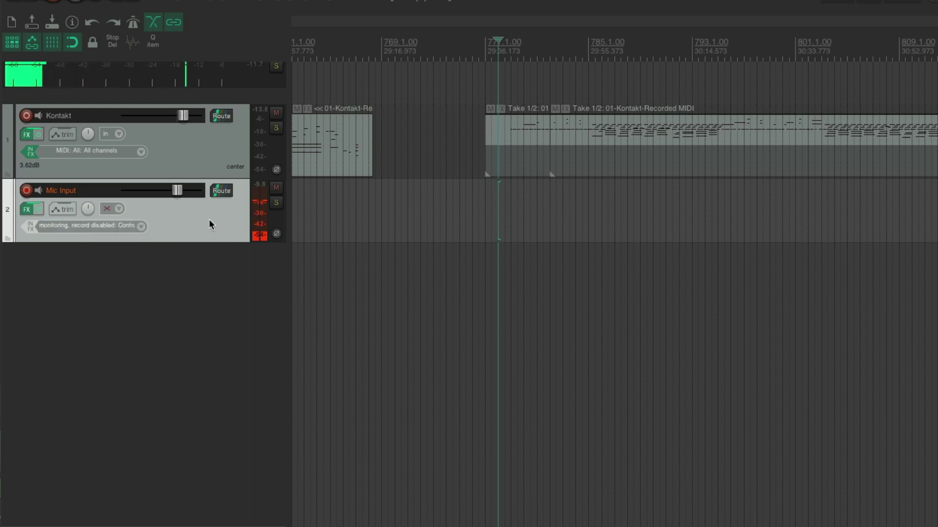
Add a smaller track 3 below Mic Input and send Mic Input's signal to it
double_click(185, 310)
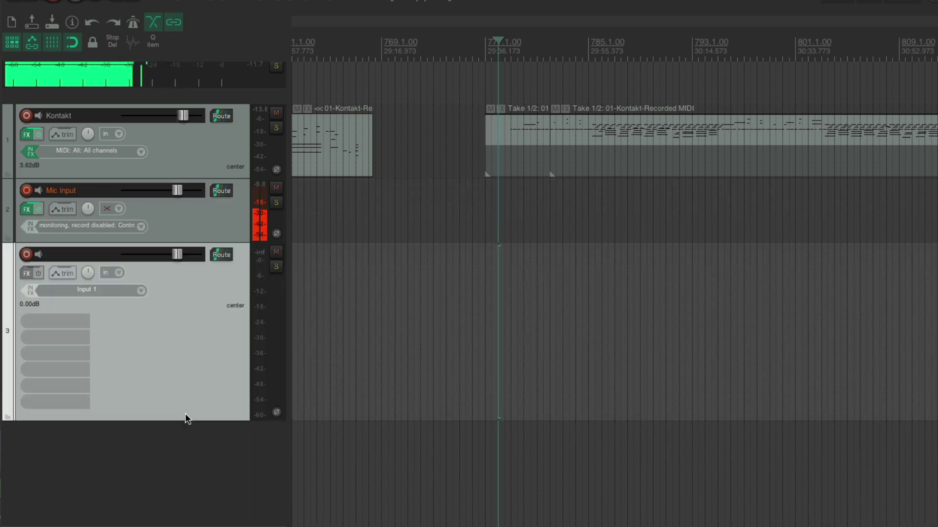
drag(185, 419, 179, 342)
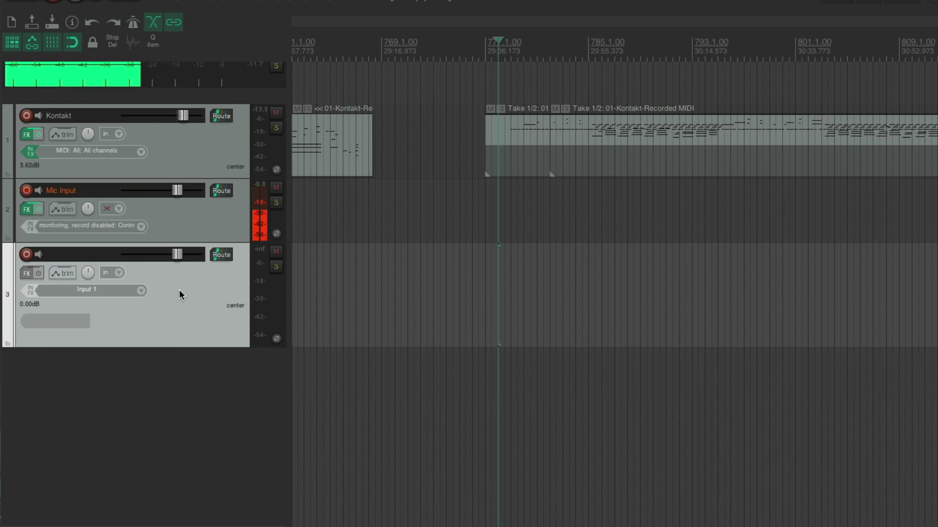
drag(219, 190, 214, 251)
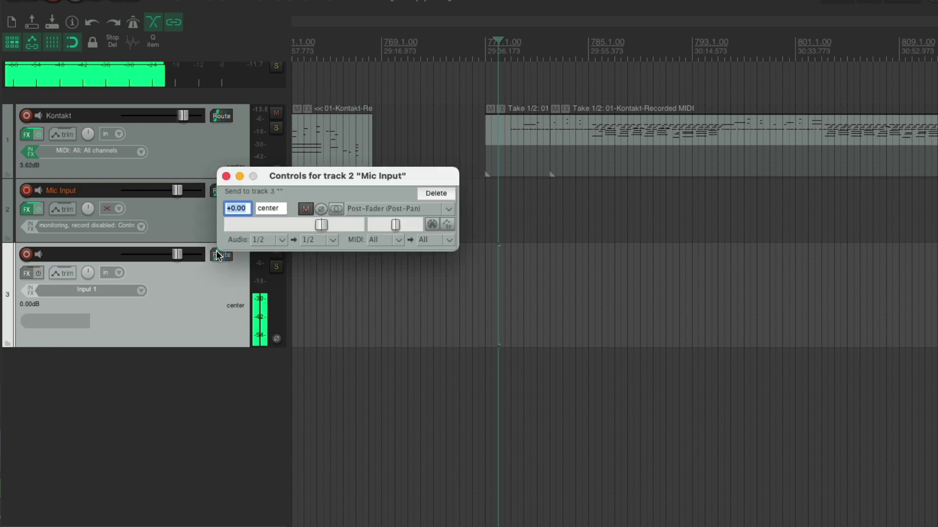
click(226, 175)
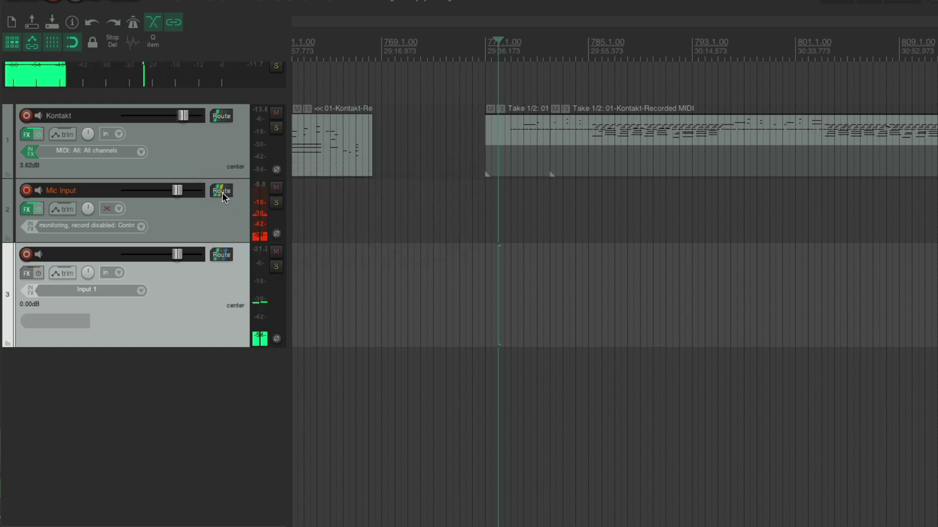
Turn off Mic Input's master send, then select Mic Input and track 3
right_click(221, 191)
click(246, 209)
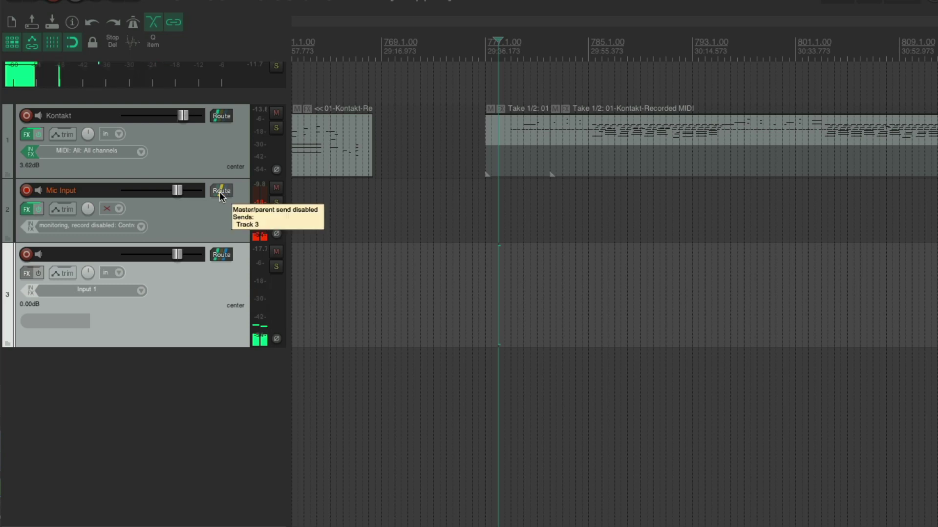
click(186, 213)
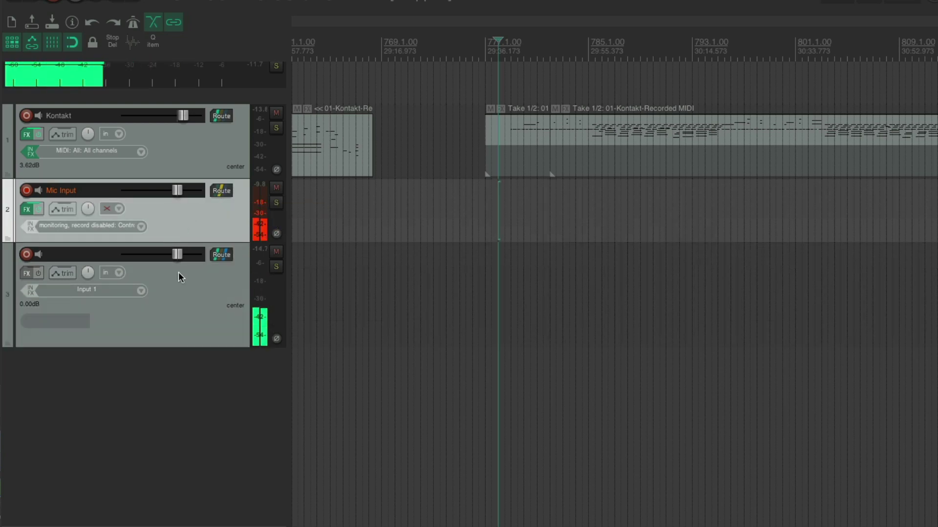
click(198, 287)
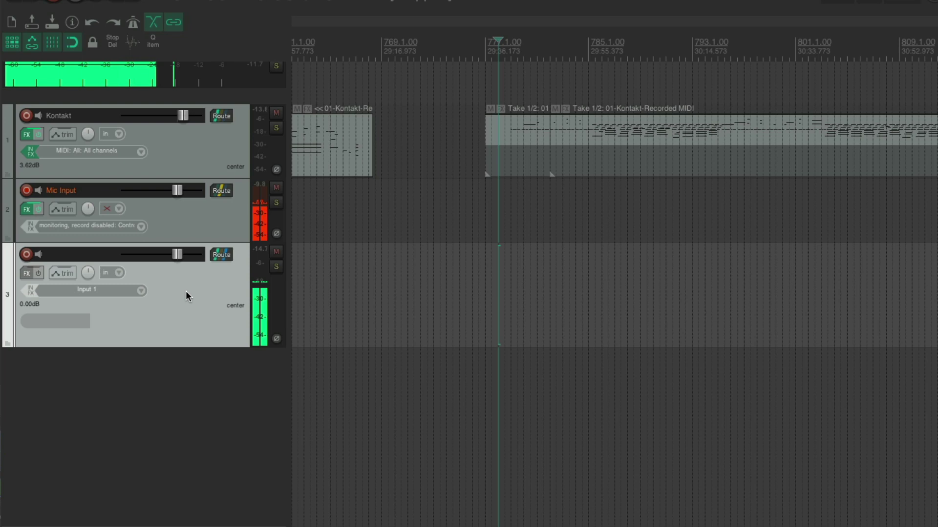
Set track 3 to Input: None and Record: output, then reselect Mic Input
click(128, 289)
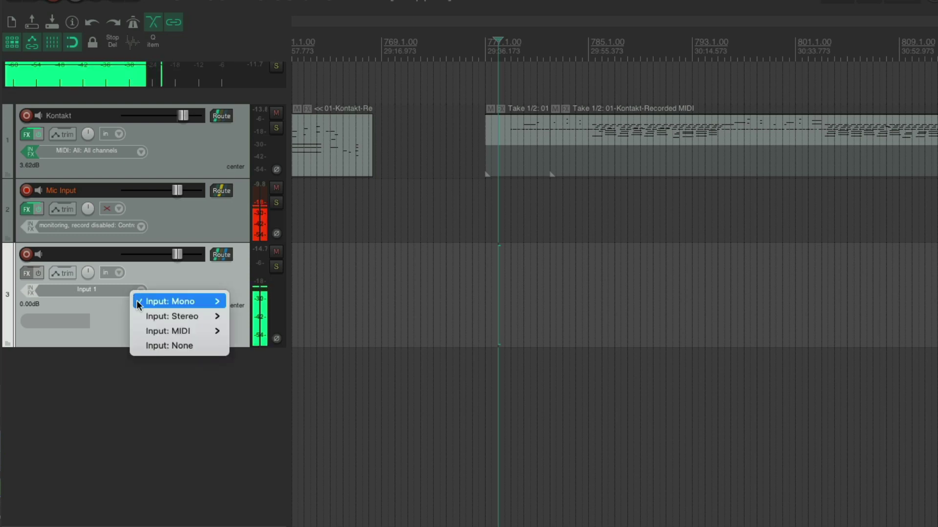
click(151, 345)
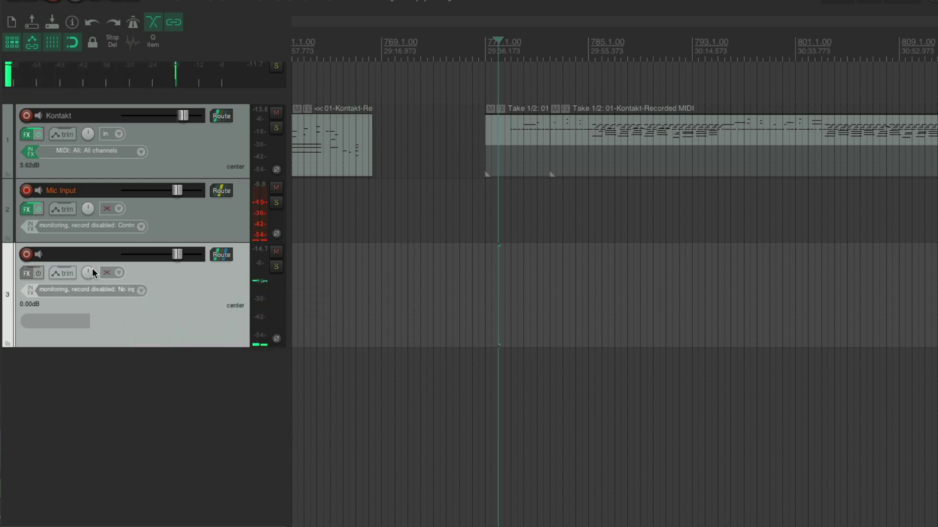
click(119, 272)
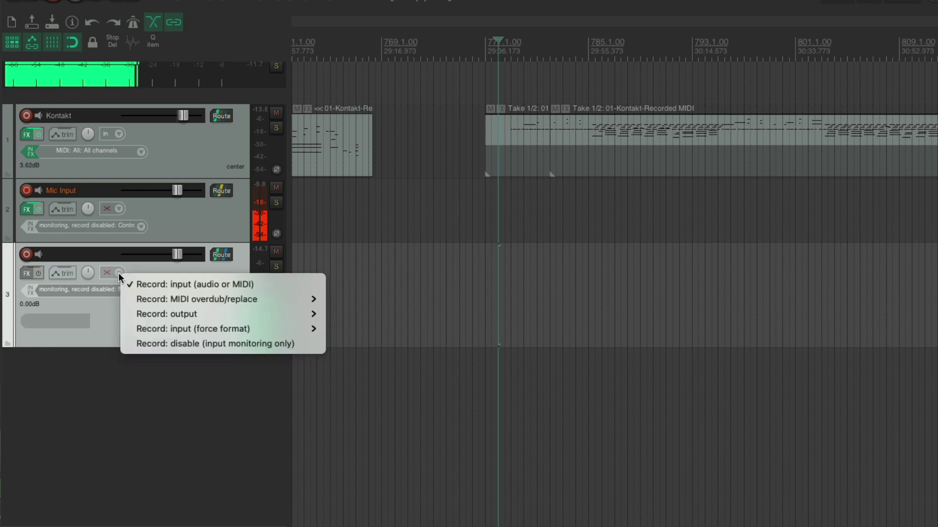
mouse_move(150, 314)
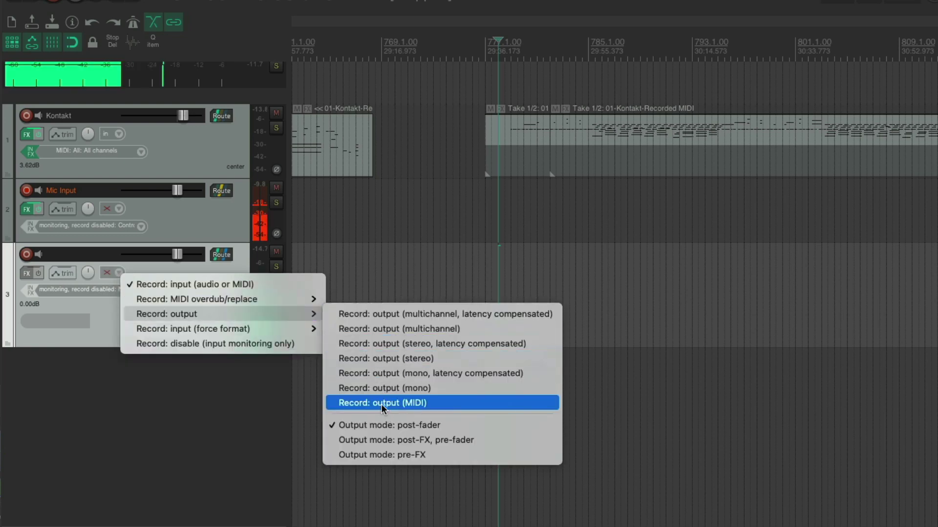
click(377, 388)
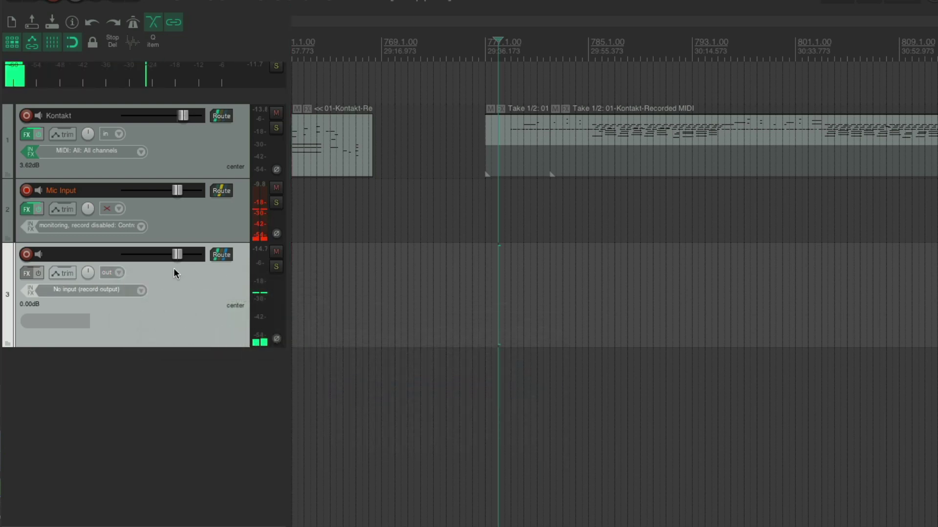
click(166, 219)
Confirm Mic Input's input is Control Room Mic, leaving its settings unchanged
right_click(26, 190)
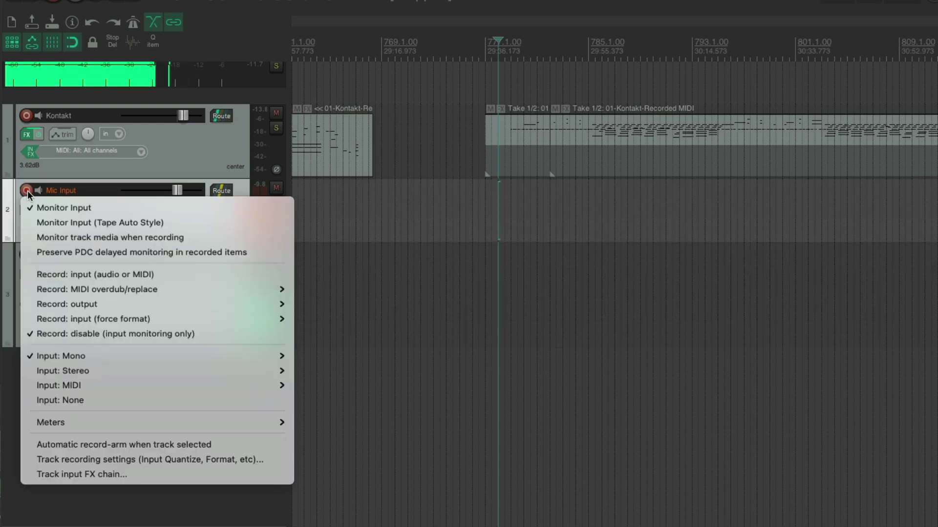
click(109, 335)
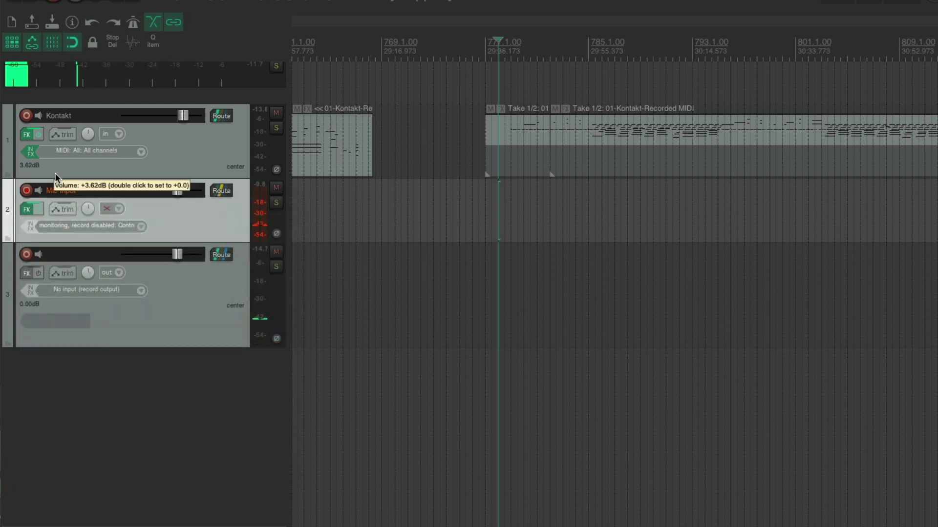
click(90, 229)
mouse_move(132, 238)
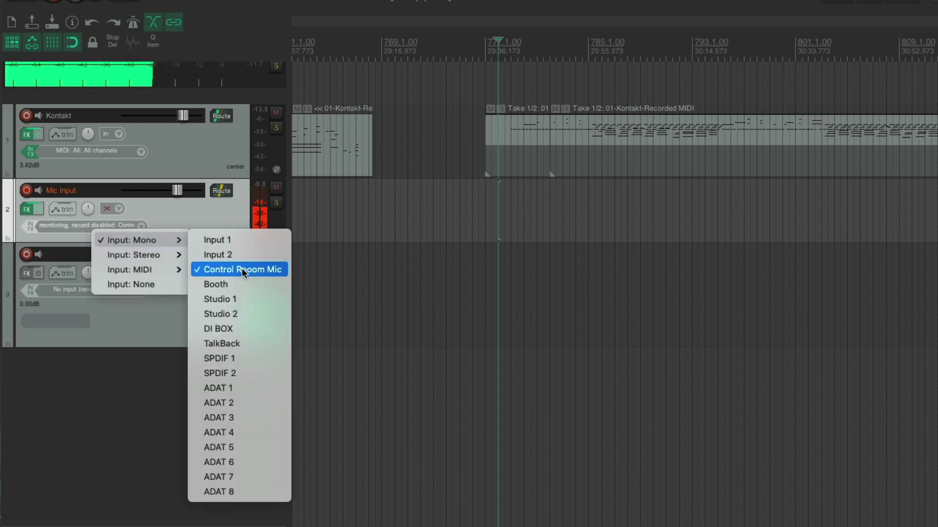
click(187, 216)
Confirm Mic Input's record mode is disabled, then arm track 3 for recording
click(118, 210)
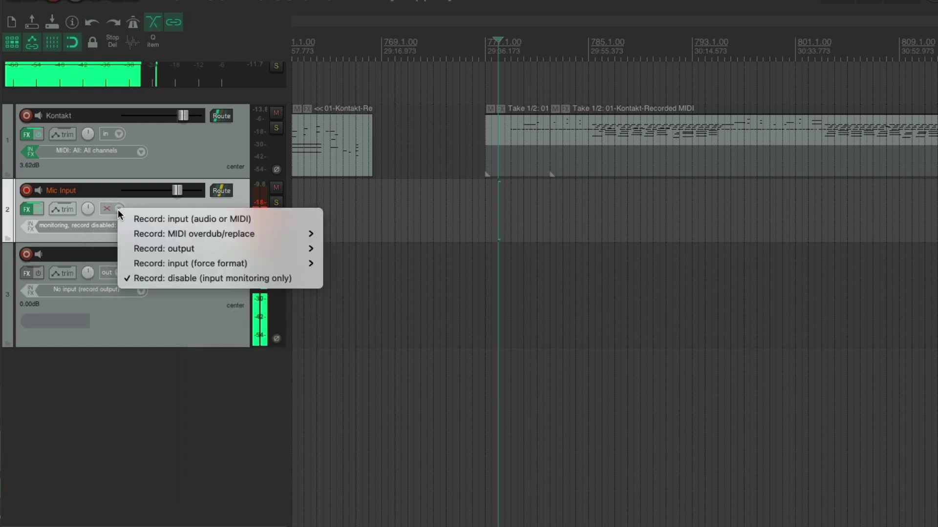
click(152, 199)
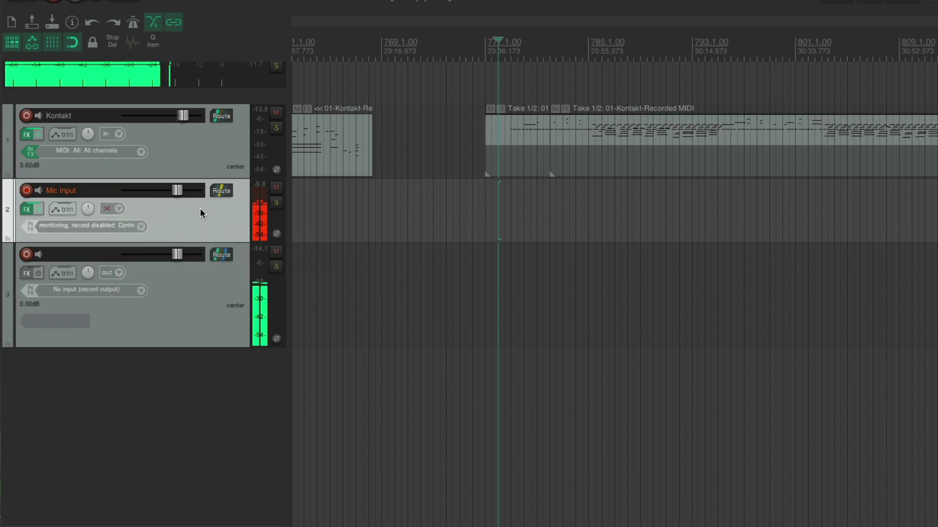
click(207, 272)
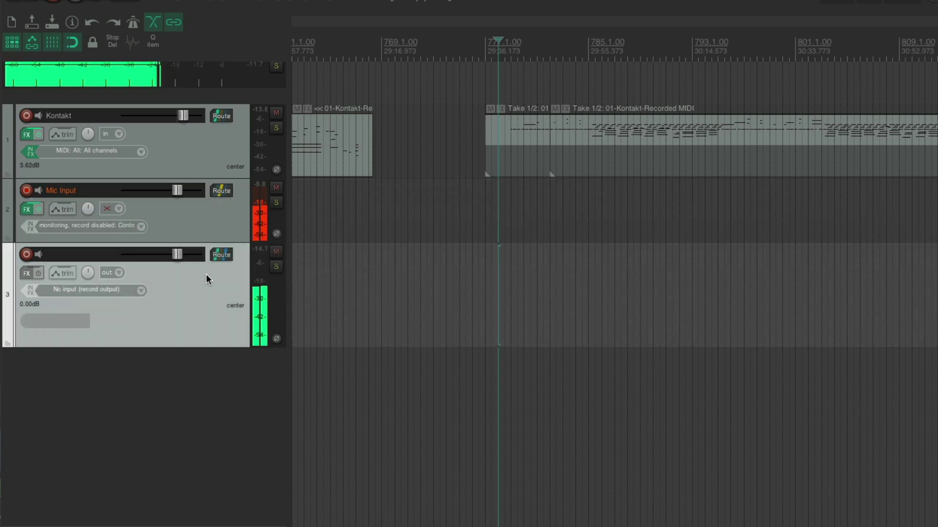
click(27, 255)
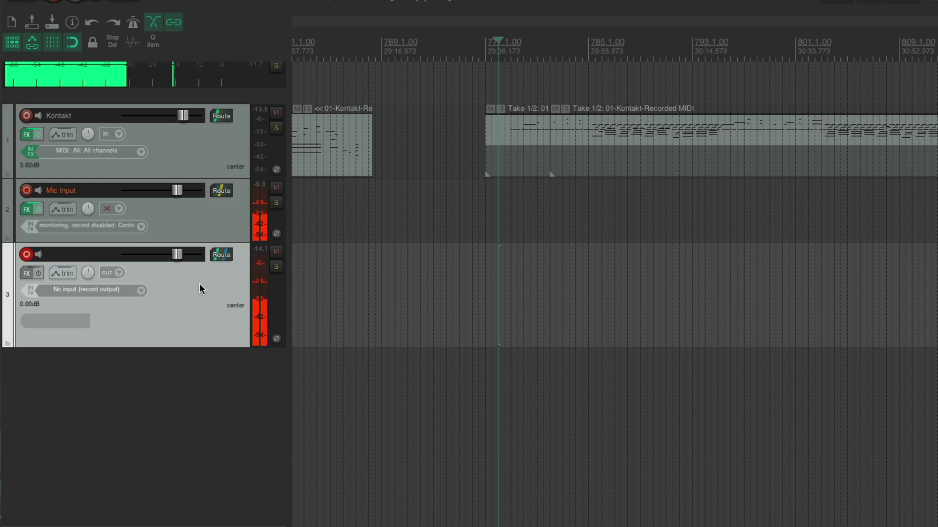
Record a short take on track 3 starting near bar 785
click(27, 254)
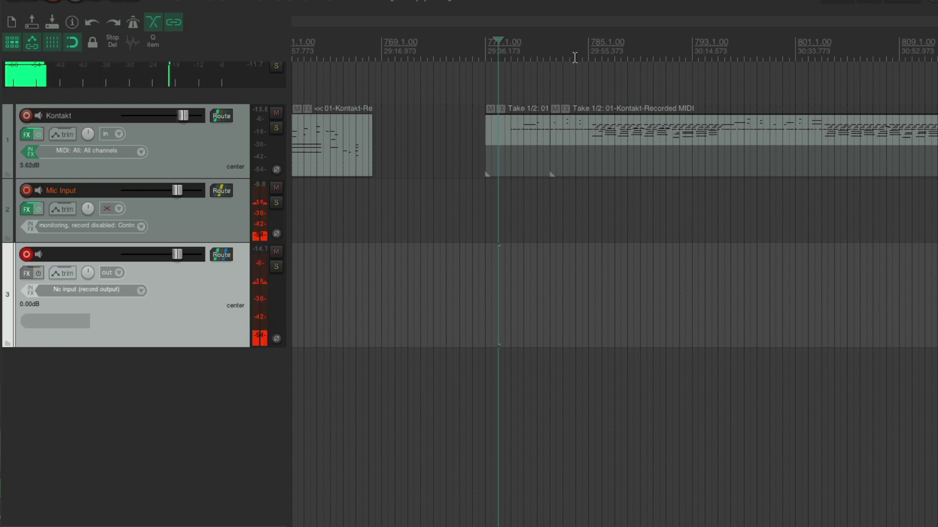
click(595, 47)
click(590, 46)
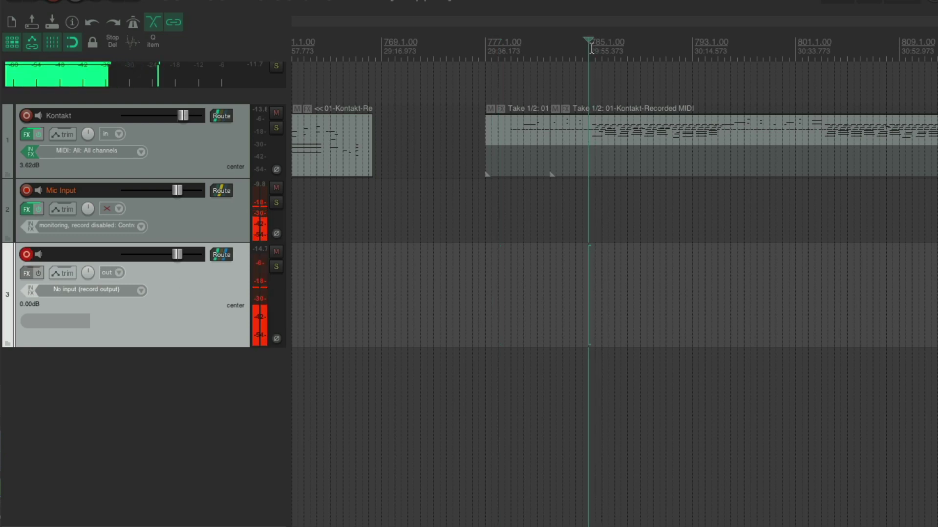
key(ctrl+r)
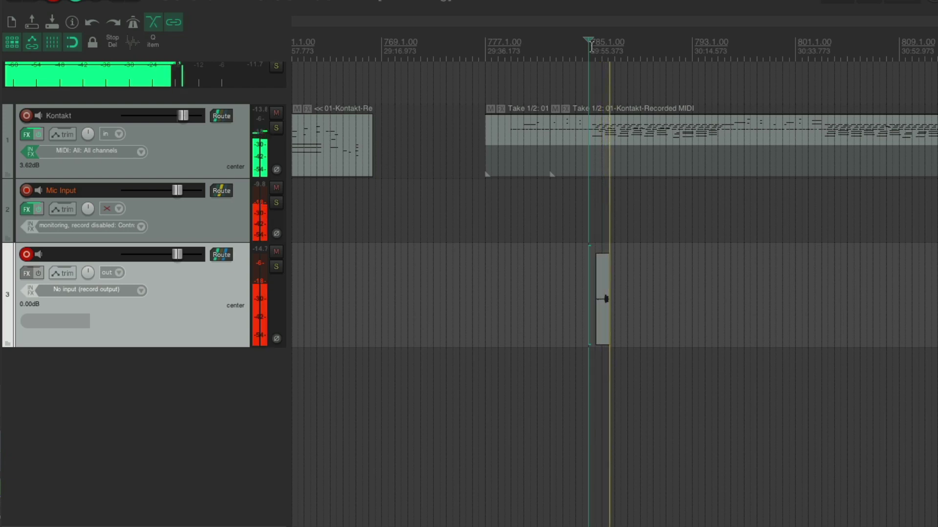
key(space)
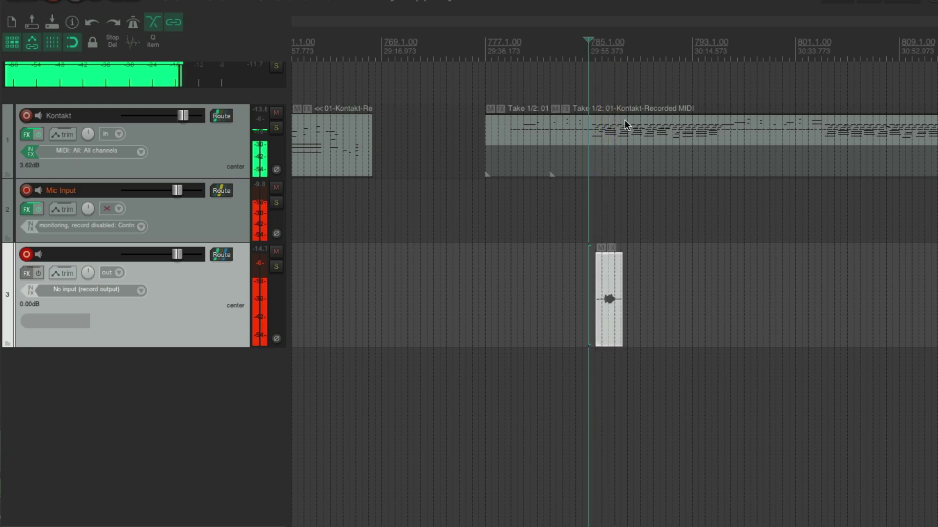
Play back the new take from its start to check it
click(605, 54)
key(space)
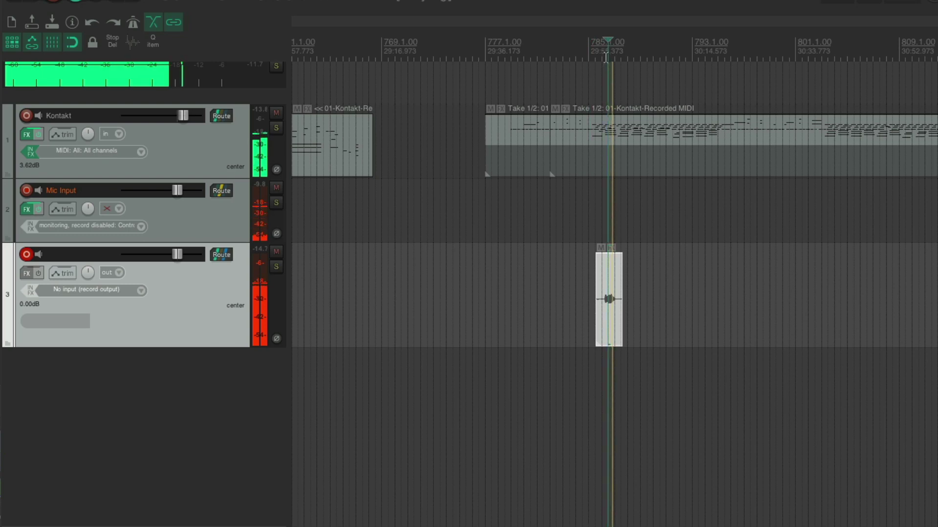
key(space)
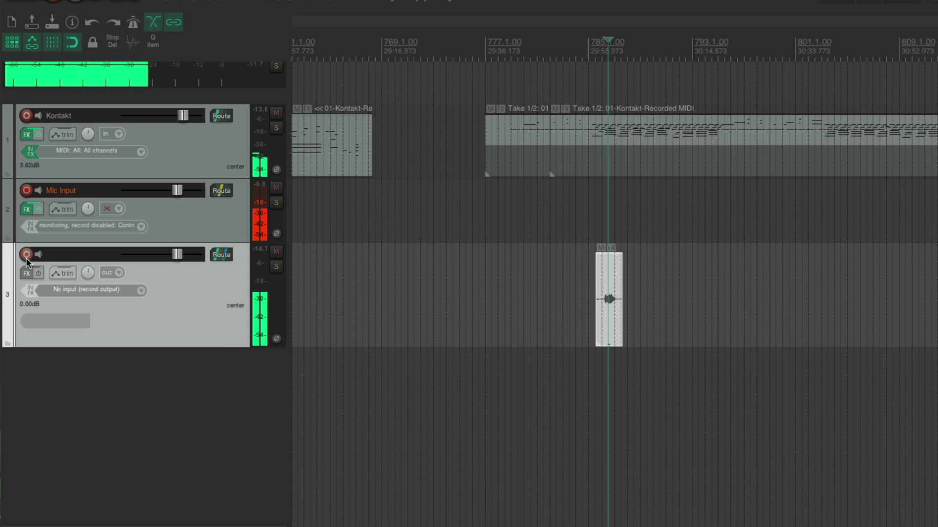
Disarm track 3, duplicate it, and delete the copied take from the new track 4
click(24, 256)
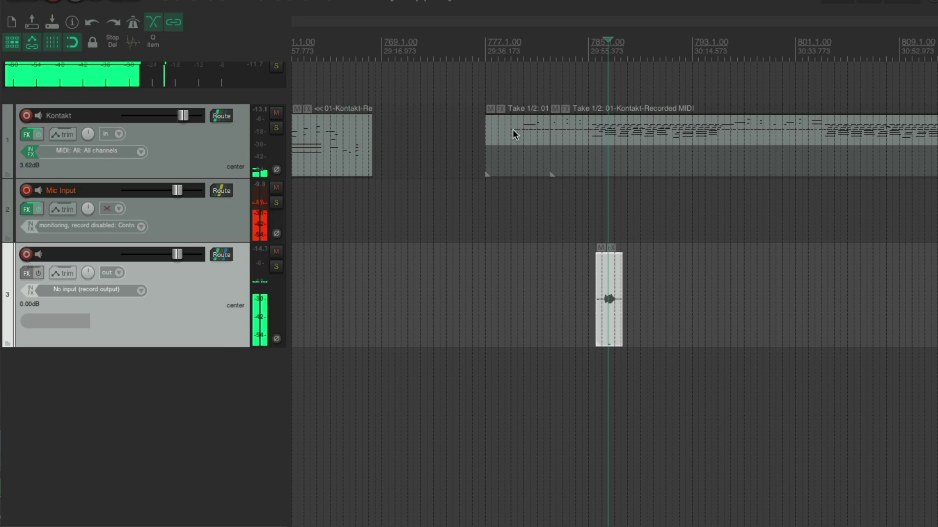
click(602, 107)
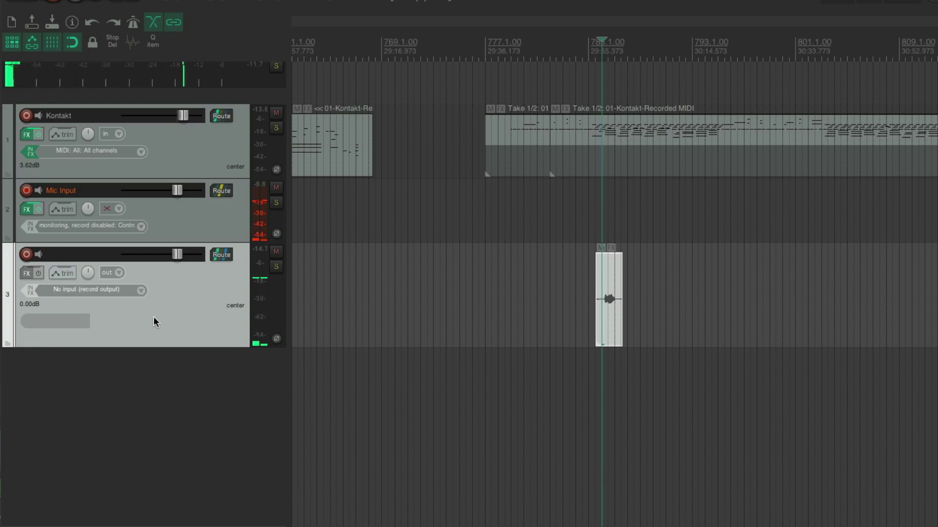
right_click(171, 304)
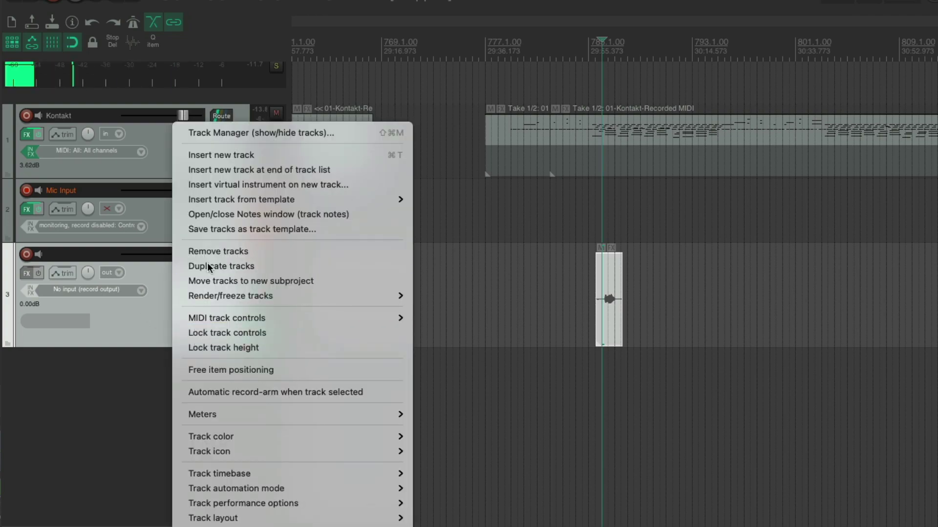
click(208, 263)
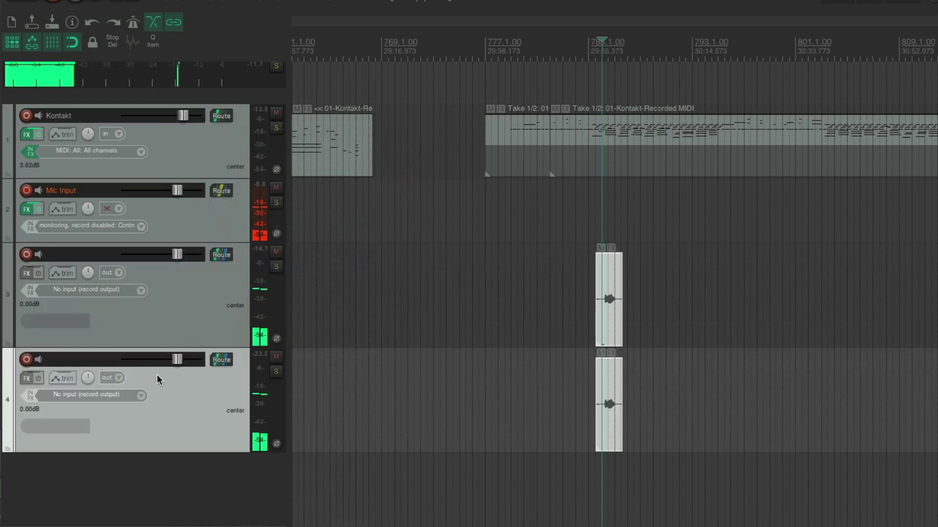
drag(601, 397, 601, 386)
key(Delete)
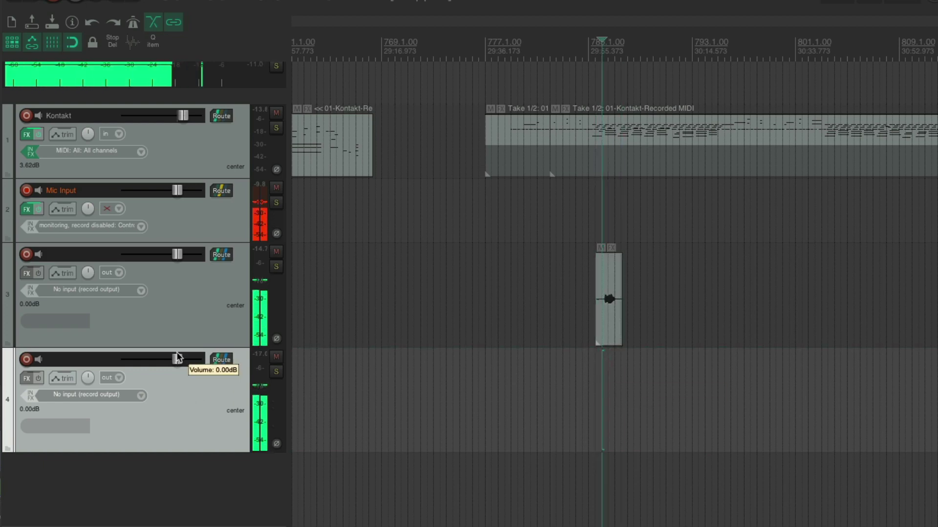
Duplicate the empty track 4 to create track 5
click(203, 219)
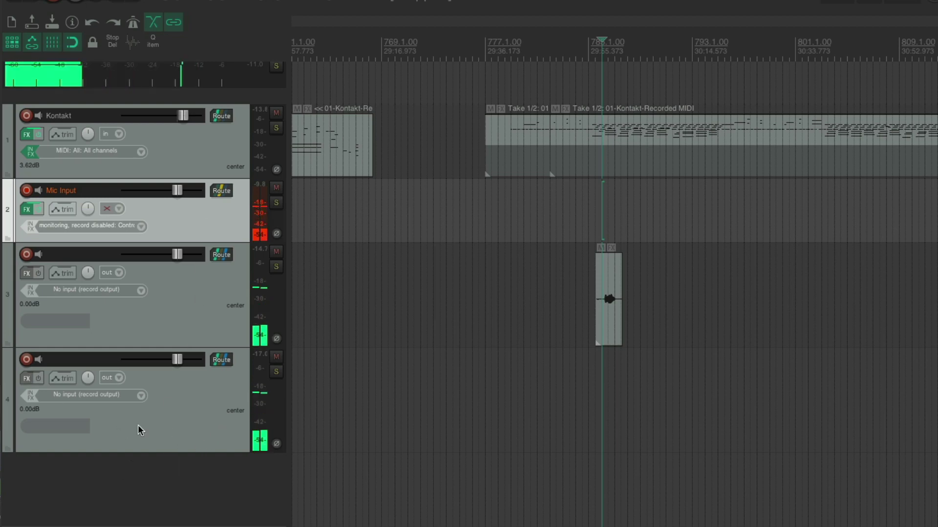
right_click(148, 469)
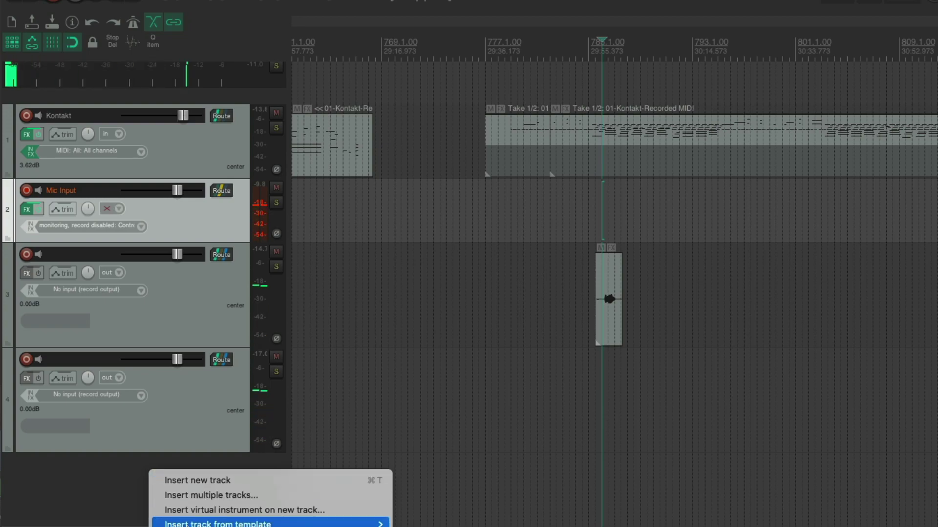
mouse_move(186, 525)
click(176, 408)
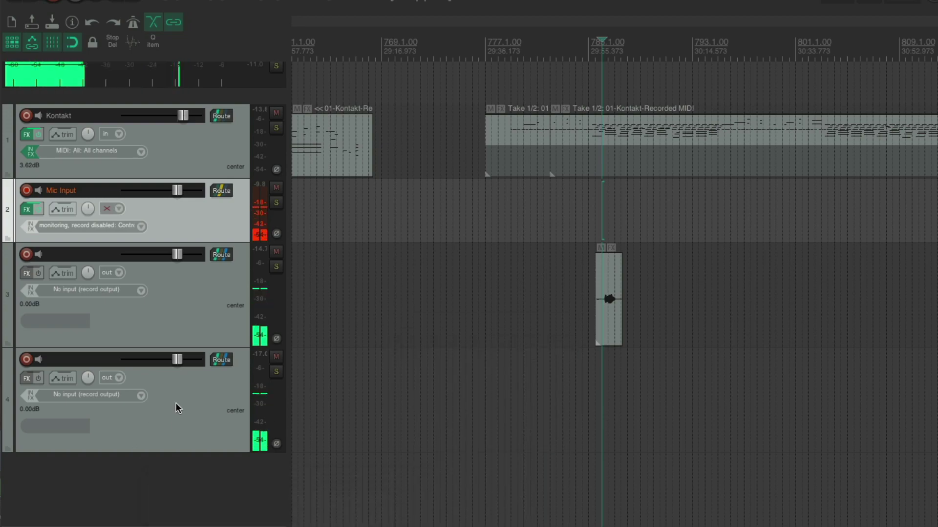
right_click(176, 409)
click(237, 266)
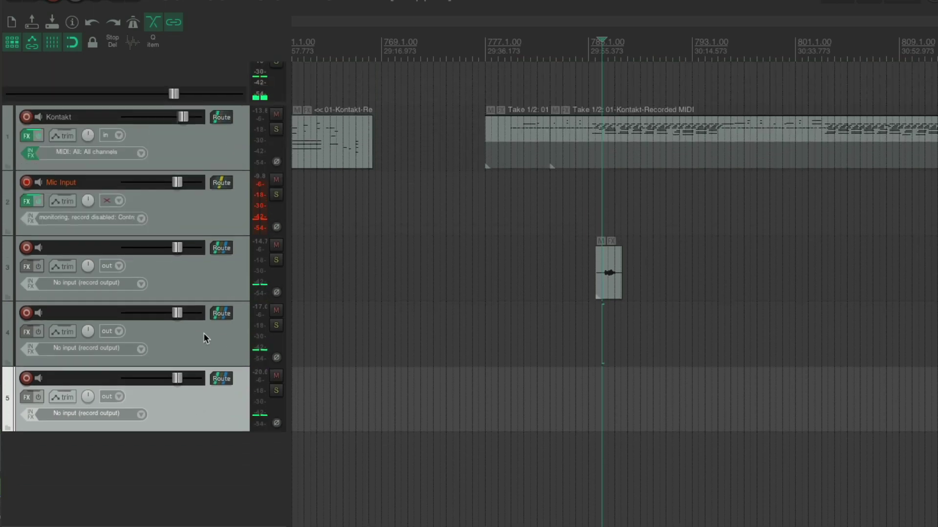
Mute and unmute track 3 during playback to compare the sound
click(180, 285)
drag(179, 286, 194, 332)
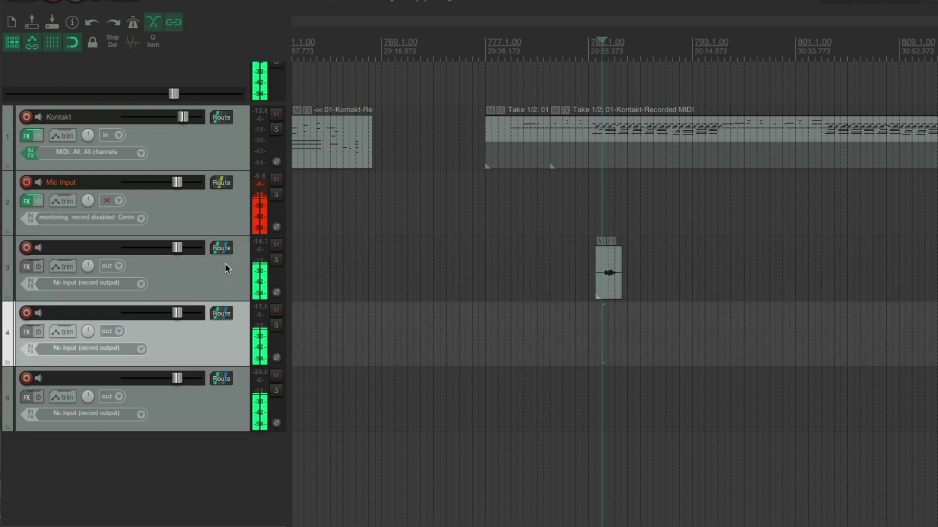
click(204, 208)
click(276, 245)
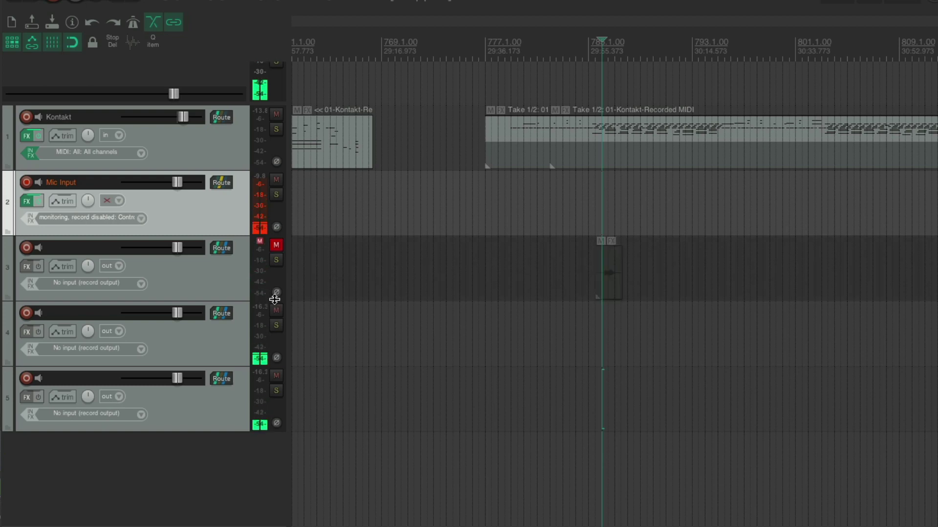
click(277, 245)
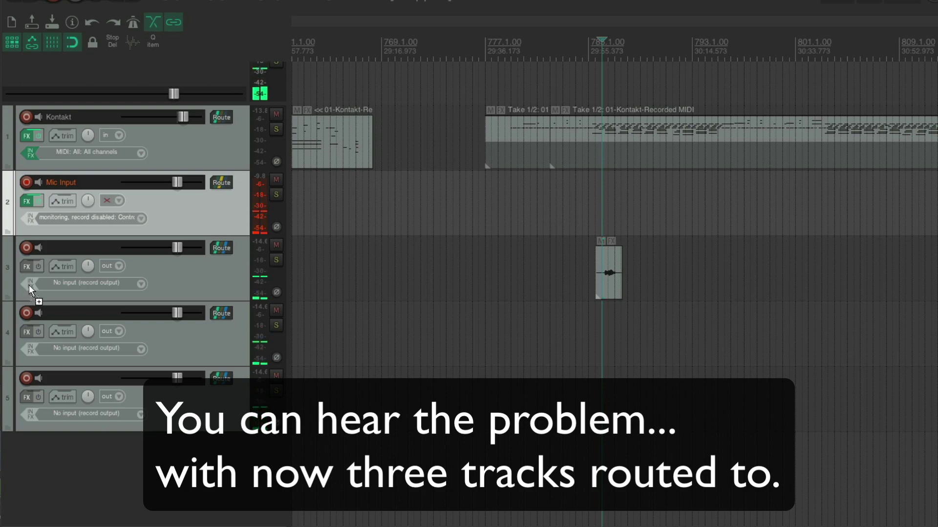
Open Mic Input's EchoBoy FX chain, then close it with Escape
click(27, 201)
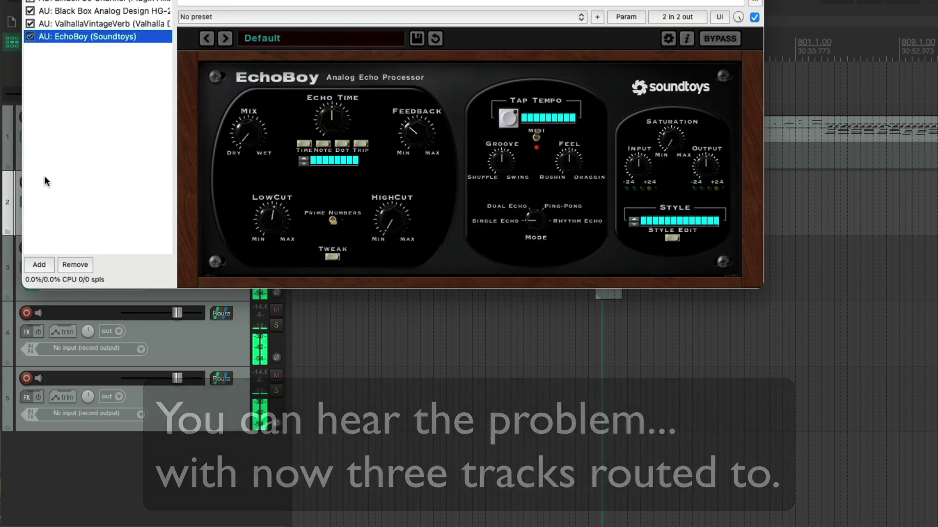
key(Escape)
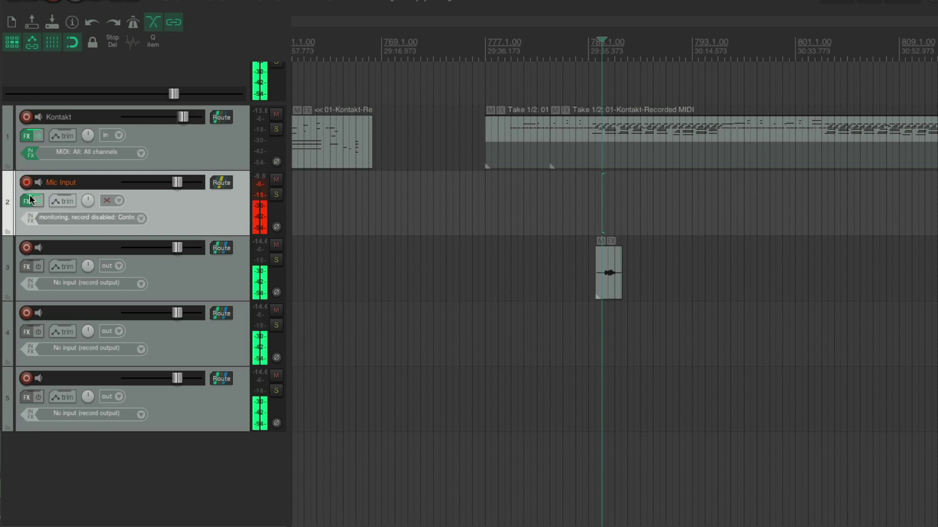
click(208, 275)
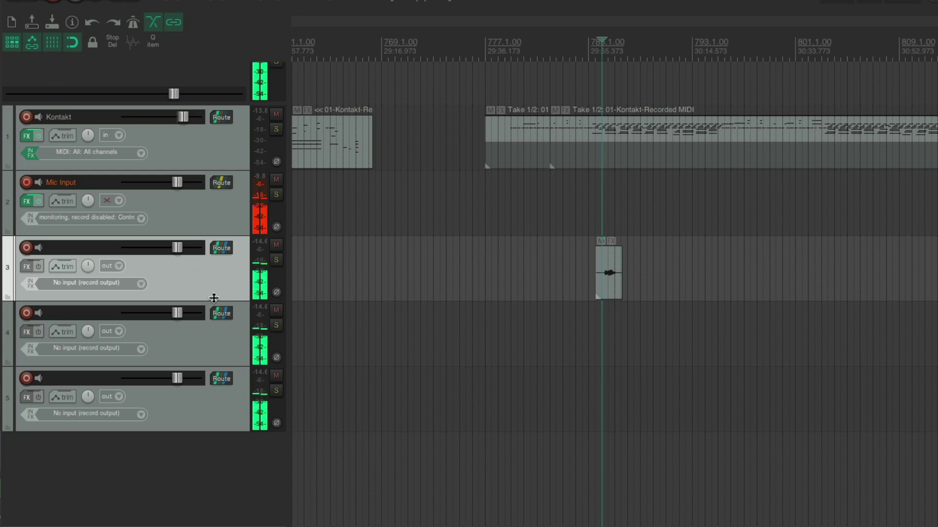
click(221, 324)
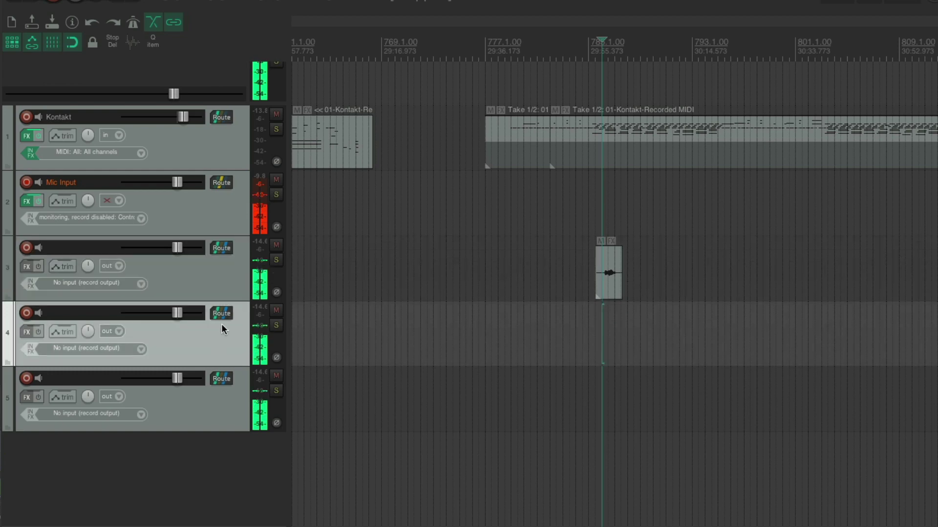
click(224, 286)
click(232, 332)
click(217, 409)
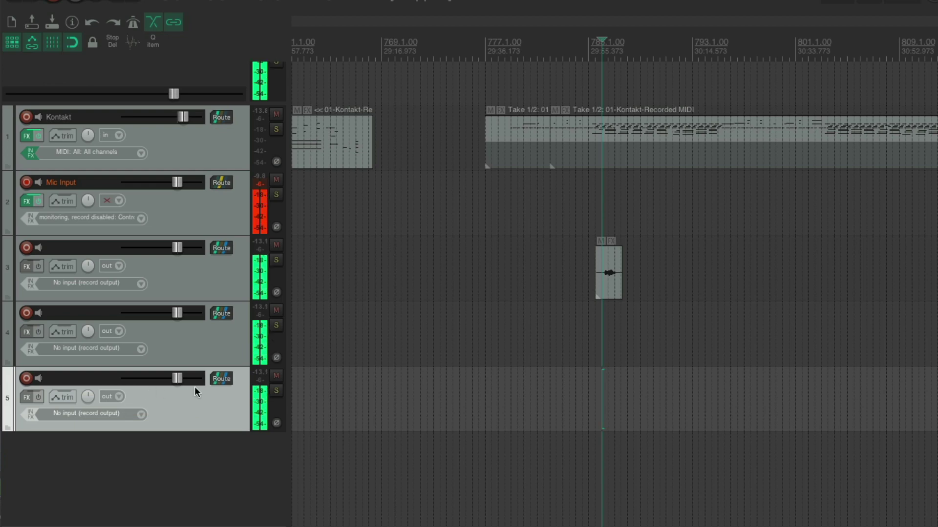